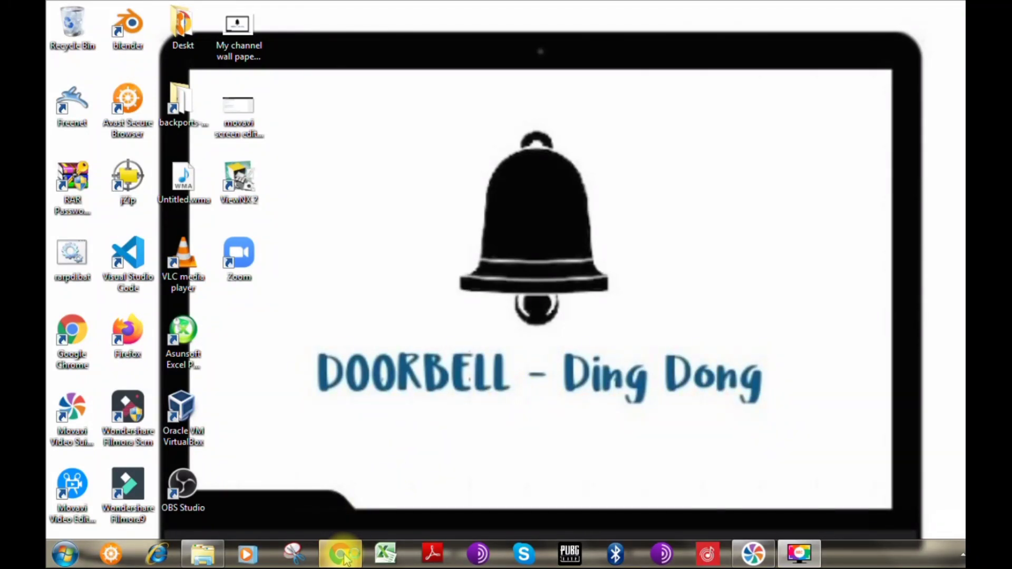
In Chrome, search Google for 'torproject' and go to the Tor Project | Anonymity Online result
left_click(342, 555)
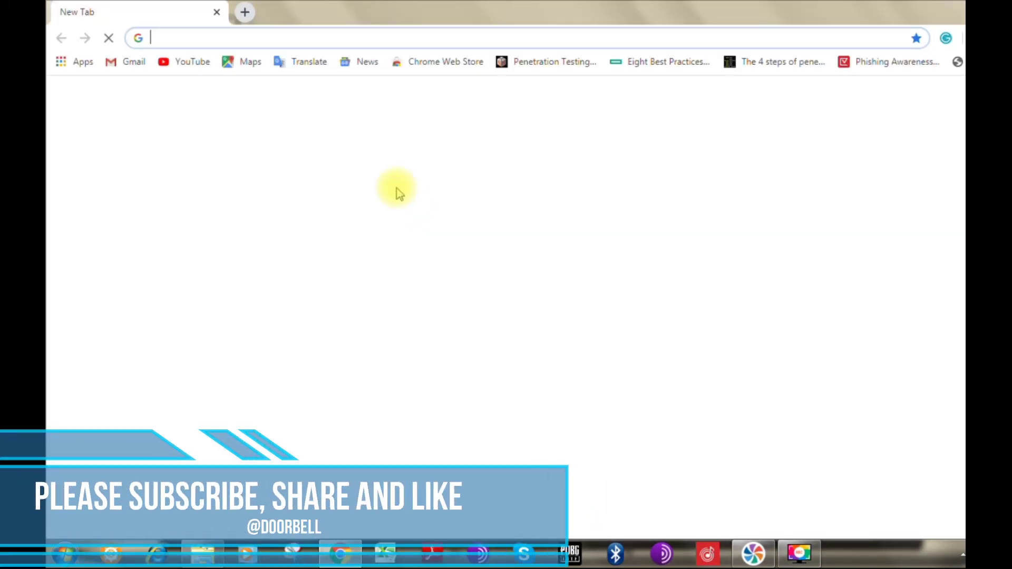
type("to")
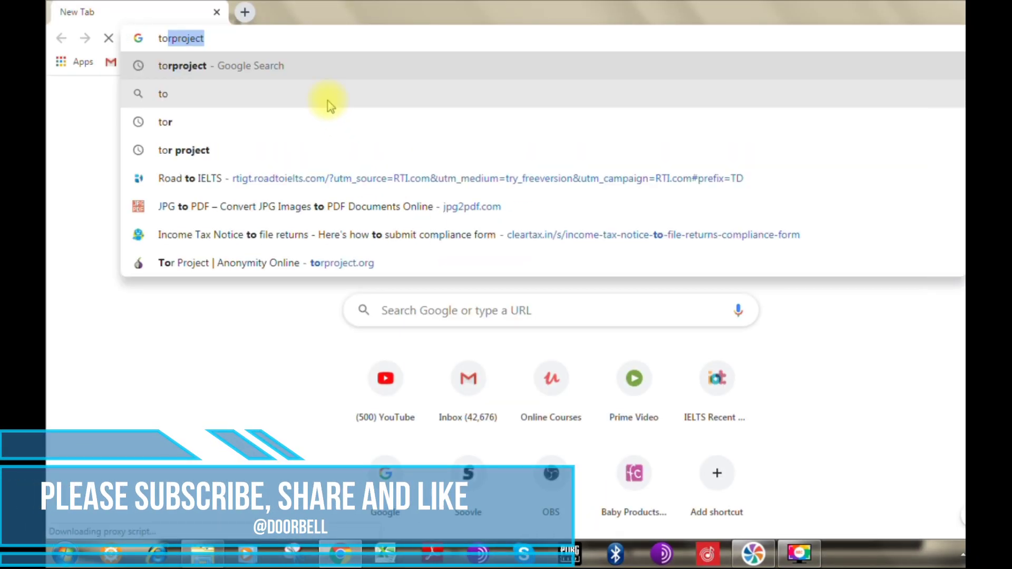
key("Return")
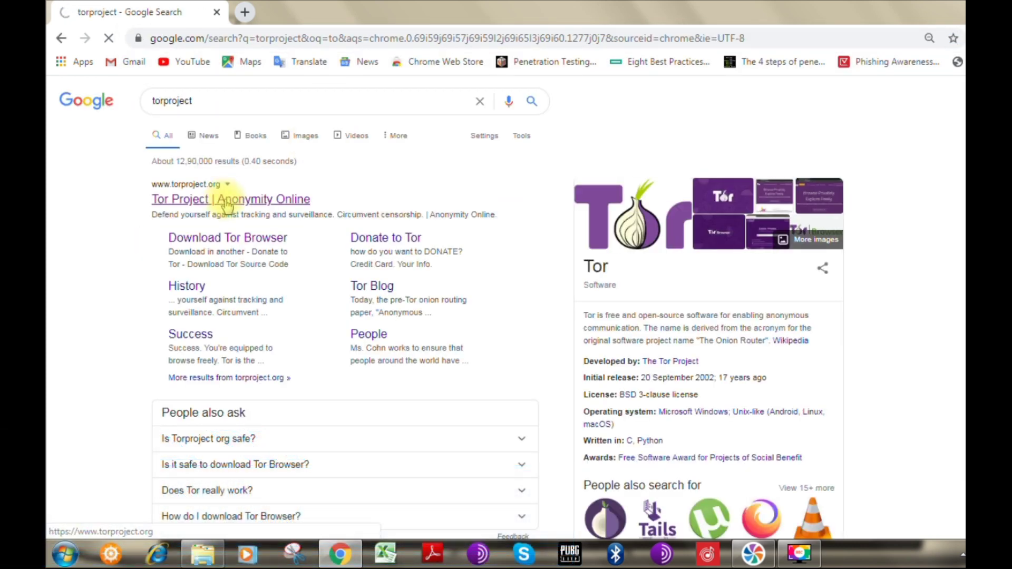
key("ctrl+plus")
key("ctrl+plus")
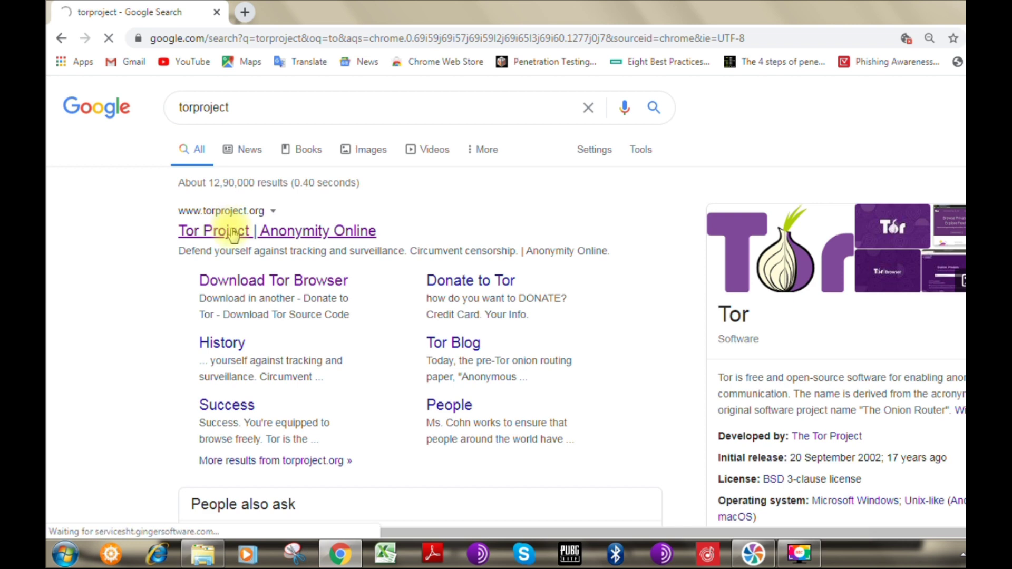
left_click(233, 232)
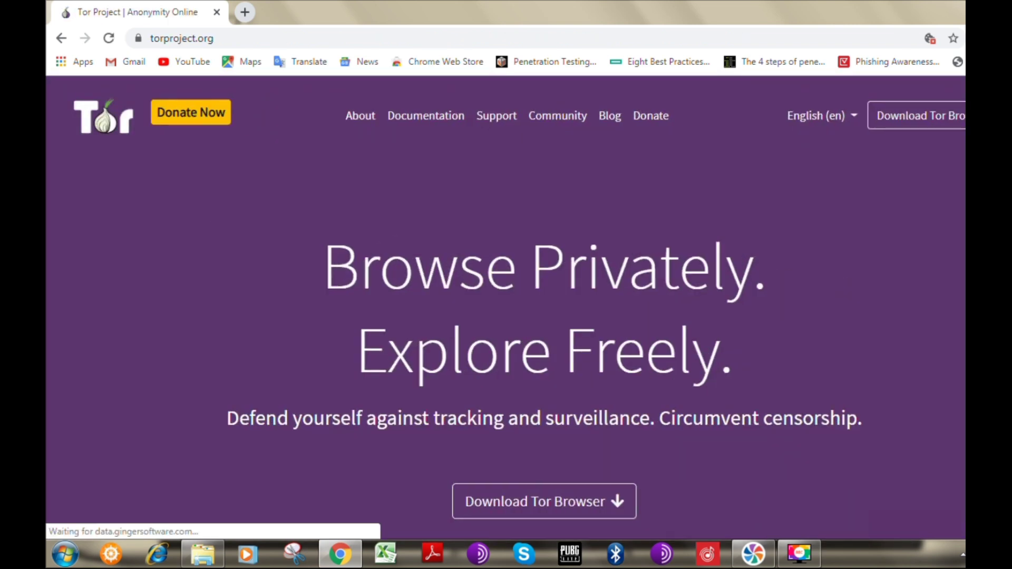
Go to the Tor Browser download page and start the Windows download
scroll(945, 273, "down", 5)
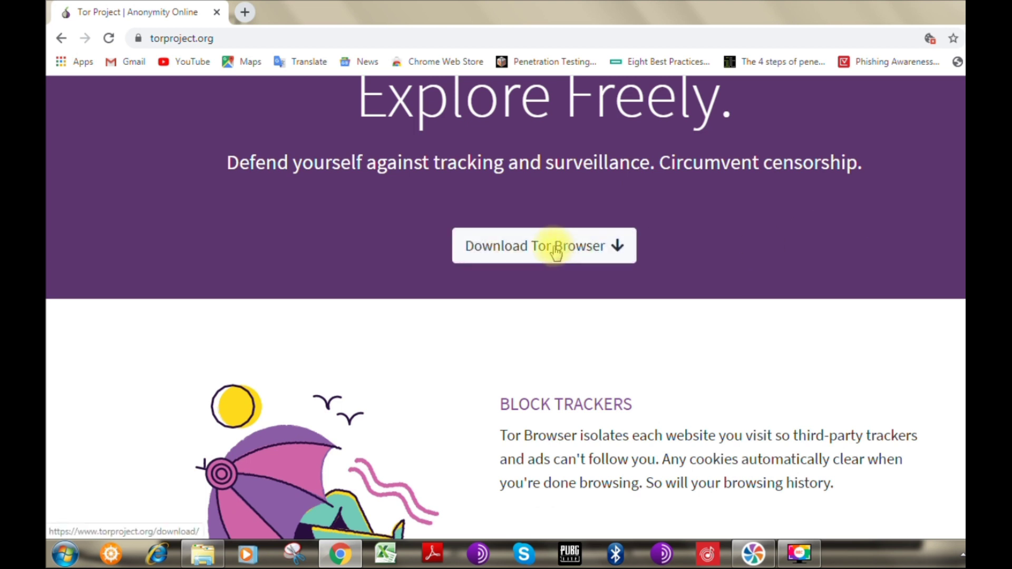
left_click(556, 252)
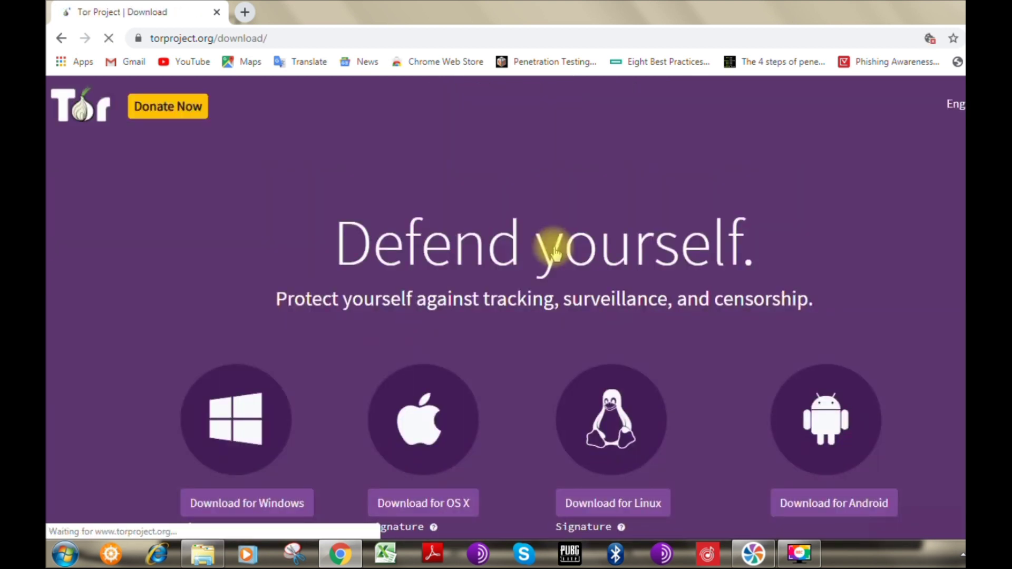
scroll(830, 245, "down", 3)
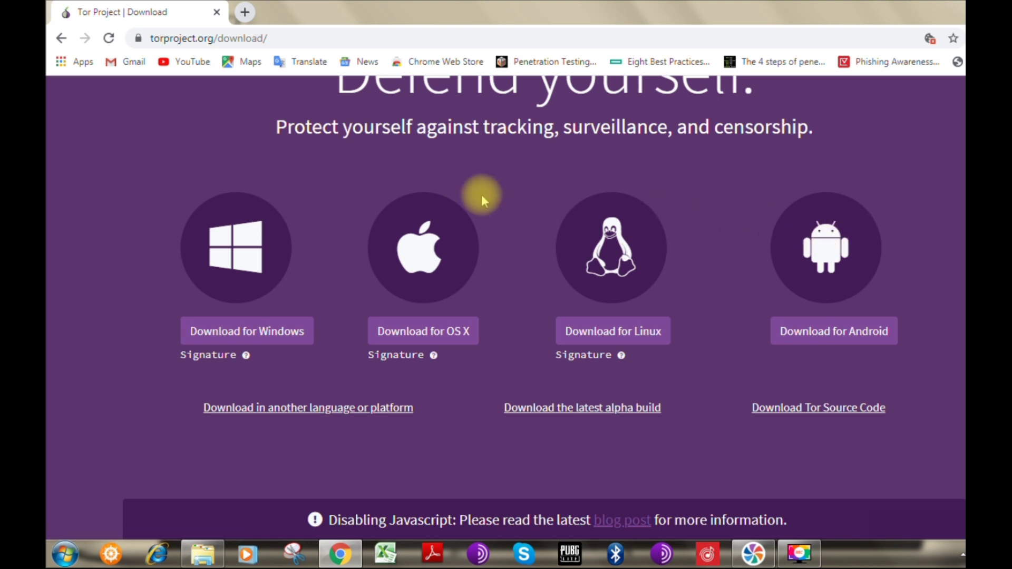
left_click(250, 333)
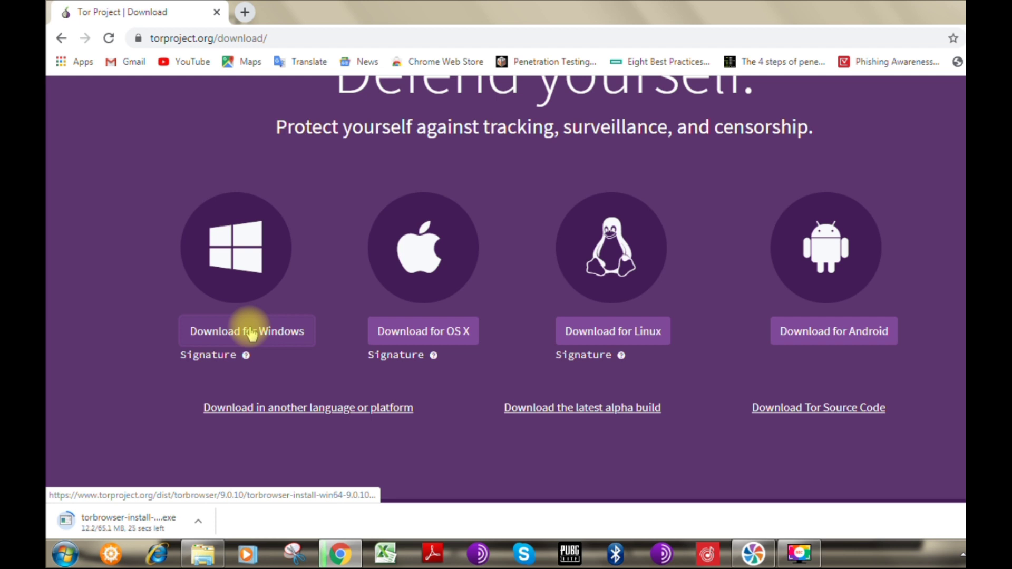
Cancel the running Windows installer download from its options menu
left_click(198, 521)
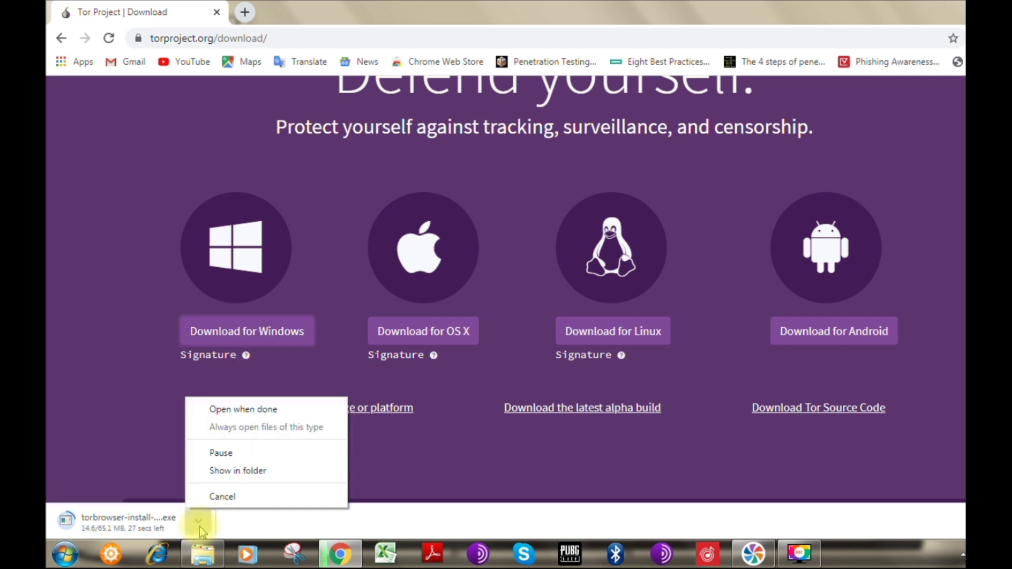
left_click(230, 506)
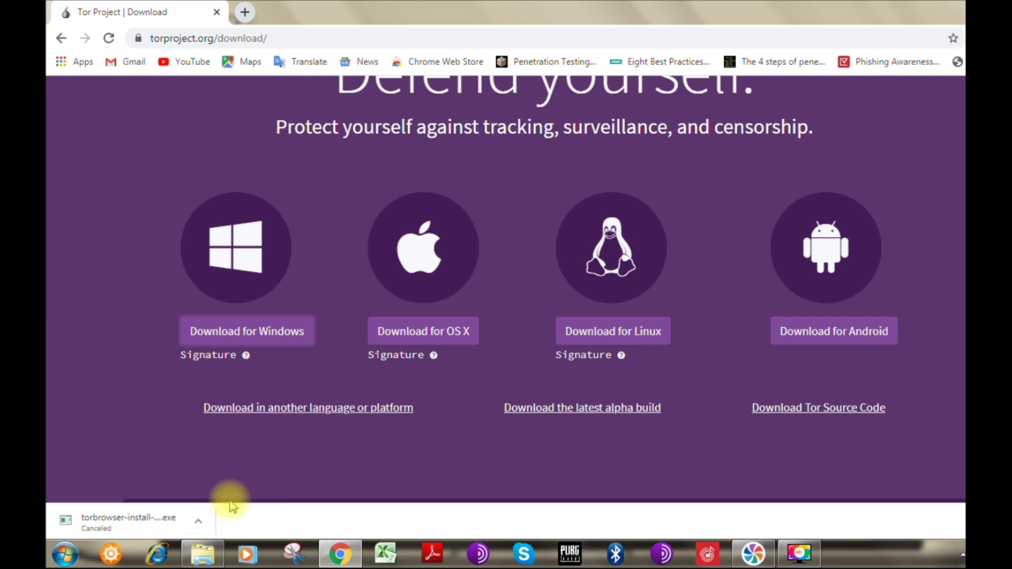
left_click(852, 406)
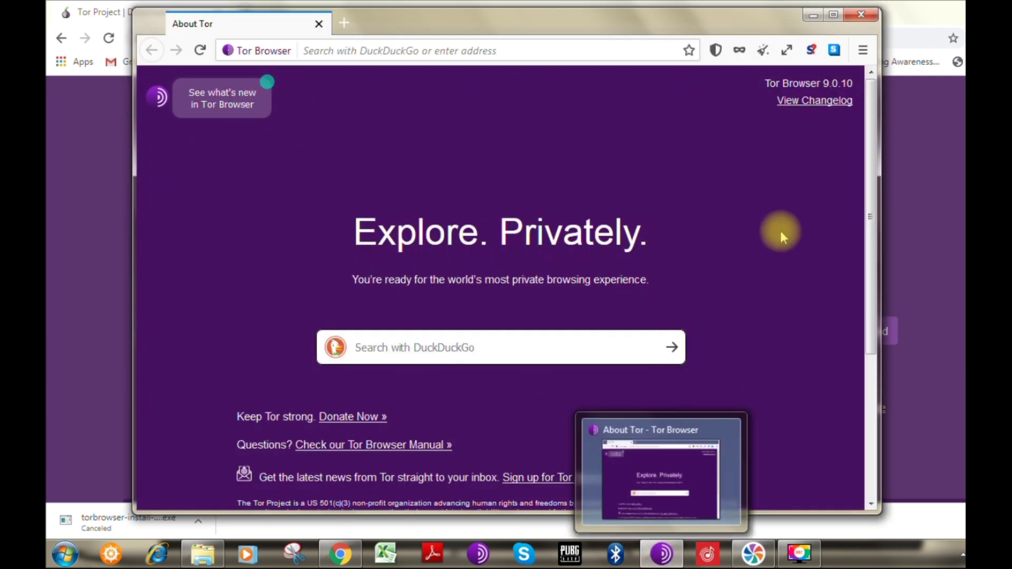
Widen the Tor Browser window, load google.com, and view its site information
left_click_drag(878, 131, 964, 134)
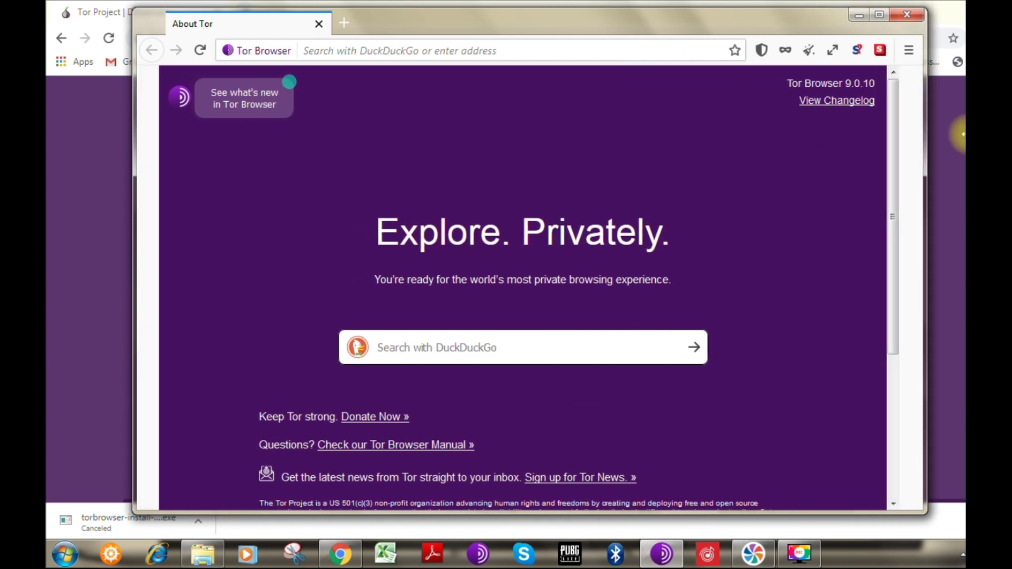
left_click(484, 47)
type("google")
key("ctrl+Return")
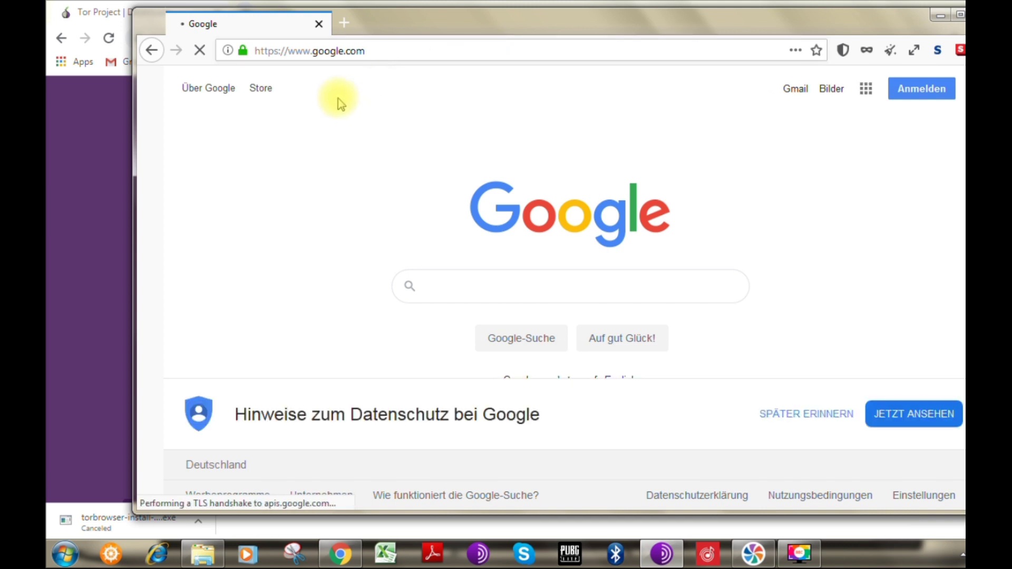
left_click(243, 53)
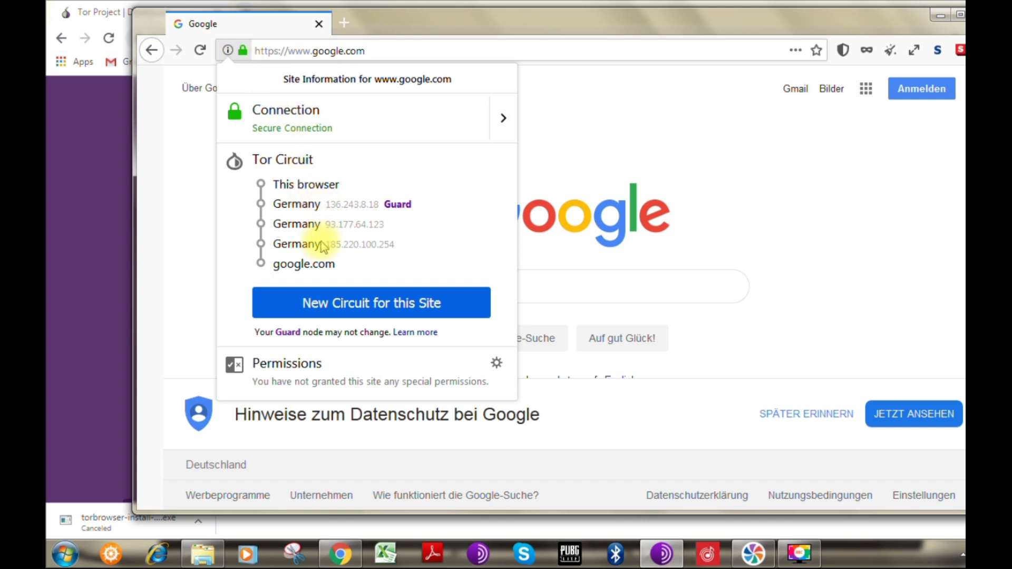
Close the google.com circuit panel and request a New Identity, confirming the browser restart
left_click(697, 136)
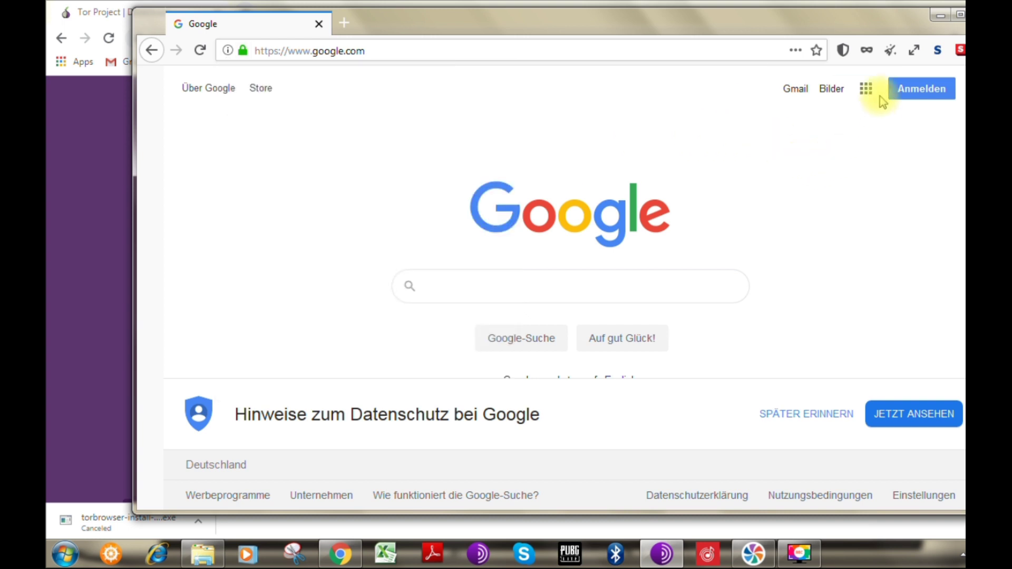
left_click(889, 56)
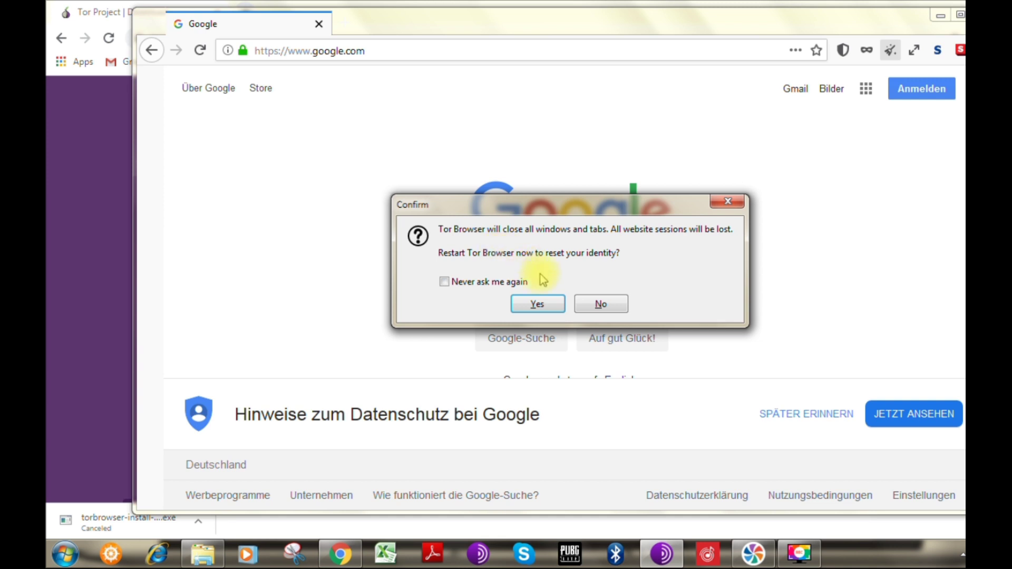
left_click(545, 308)
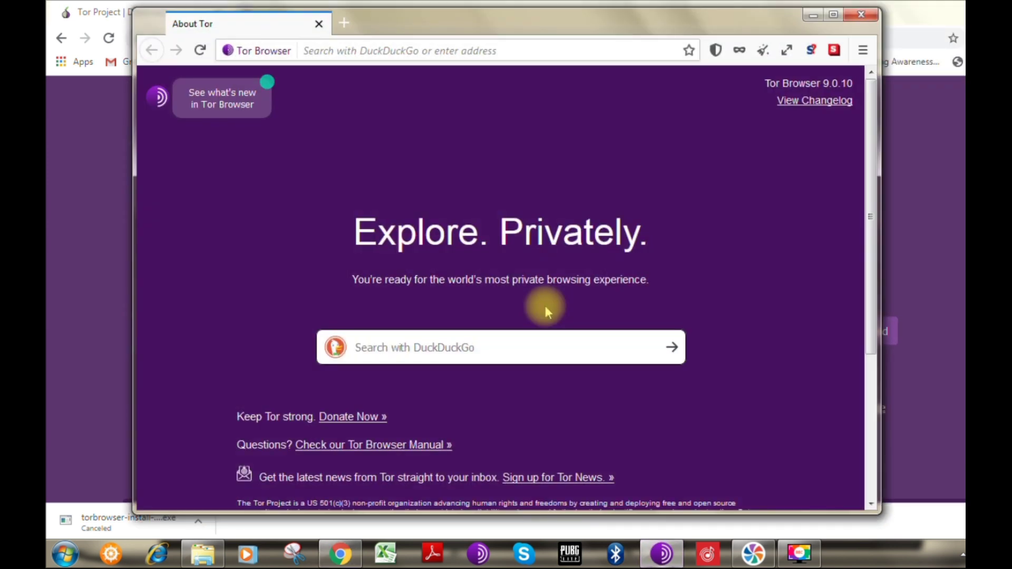
Reload google.com under the new identity and check its Germany–Latvia–Belize Tor circuit
left_click(390, 51)
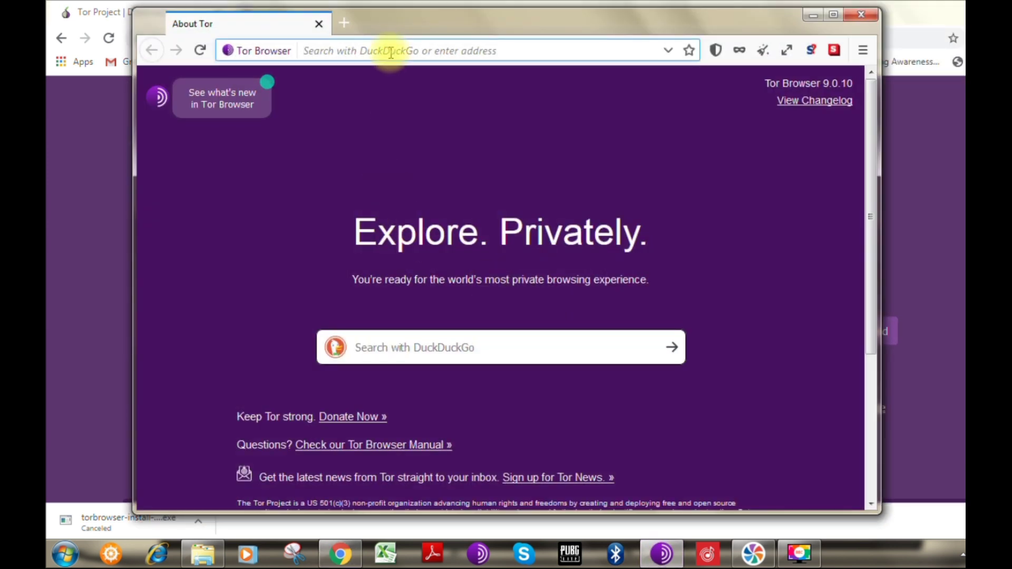
type("google")
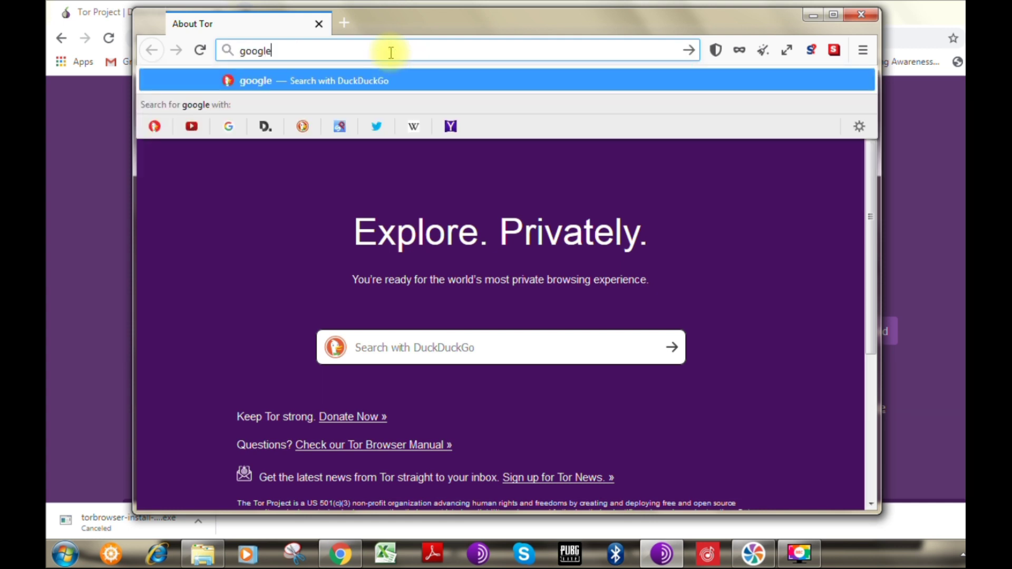
key("ctrl+Return")
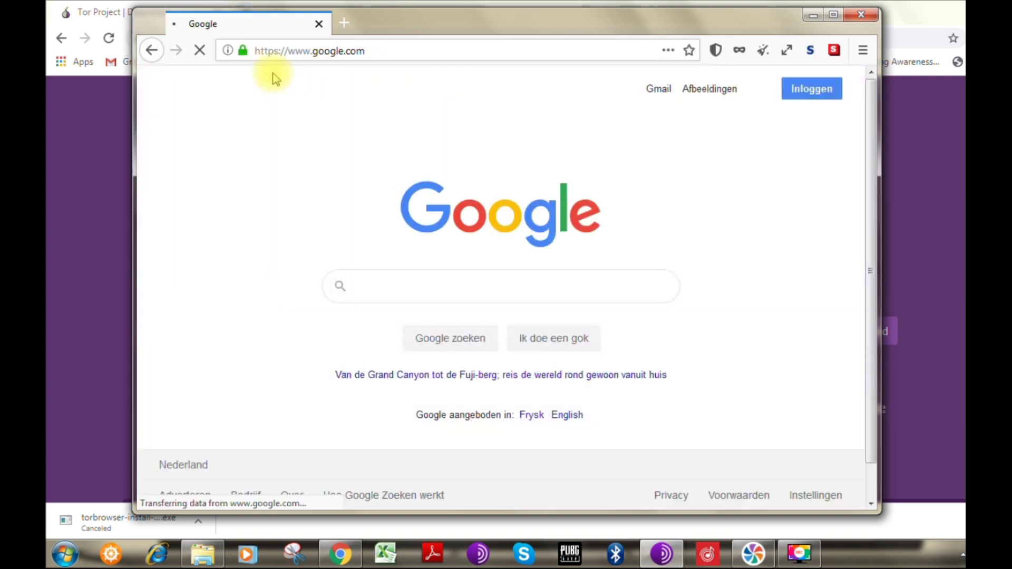
left_click(243, 52)
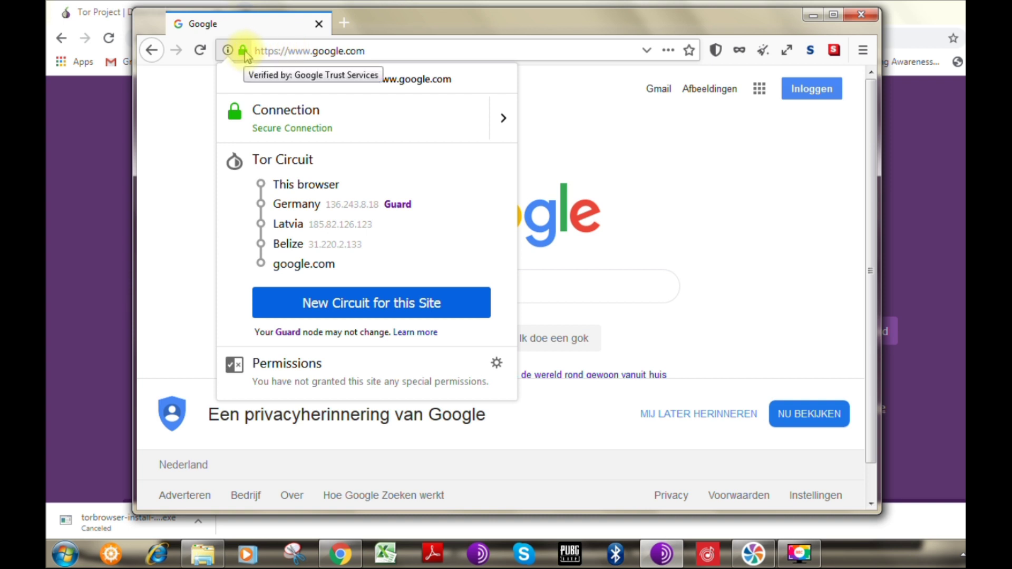
left_click(735, 167)
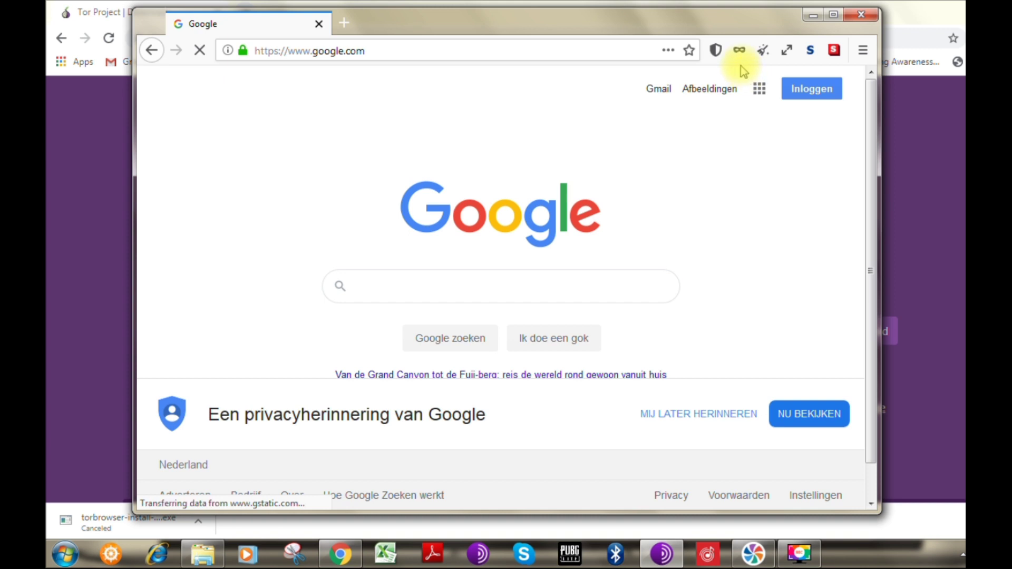
left_click(739, 52)
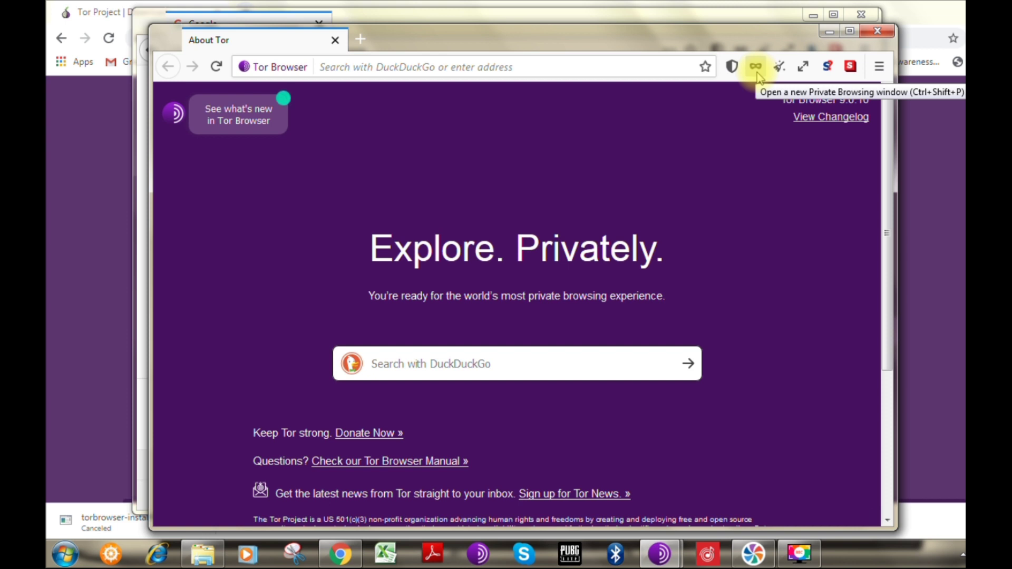
left_click(885, 33)
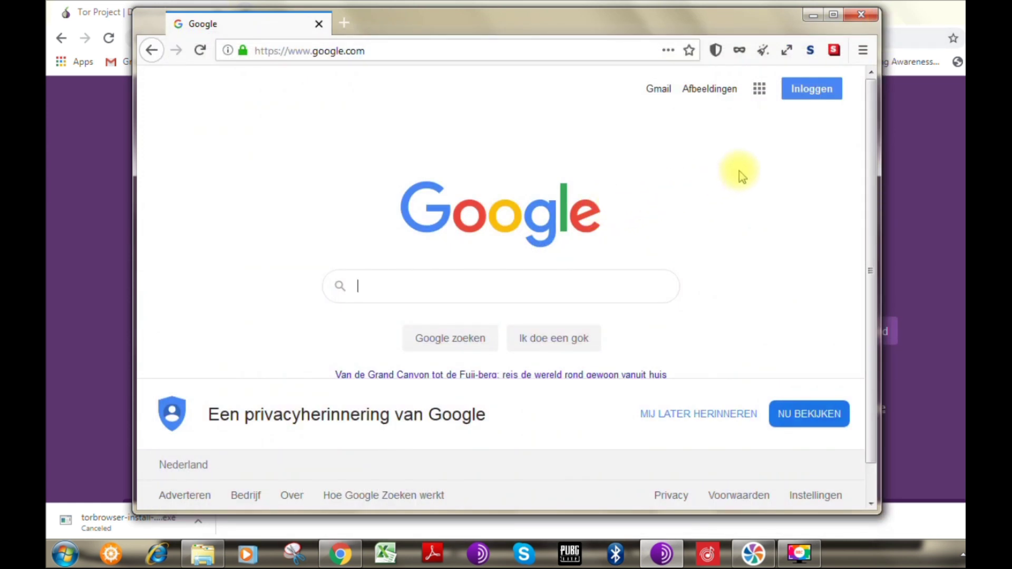
left_click(716, 53)
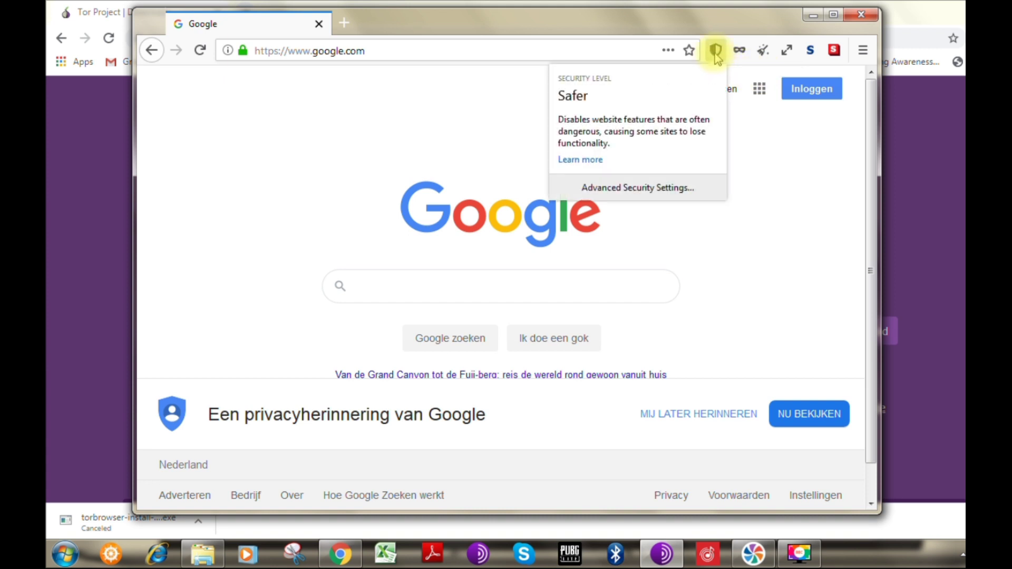
left_click(644, 188)
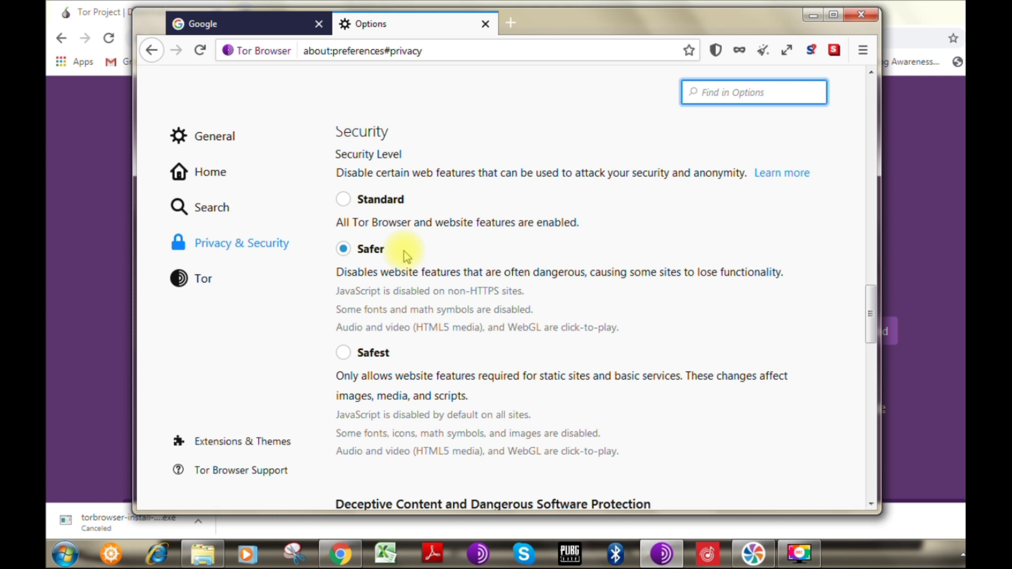
key("ctrl+w")
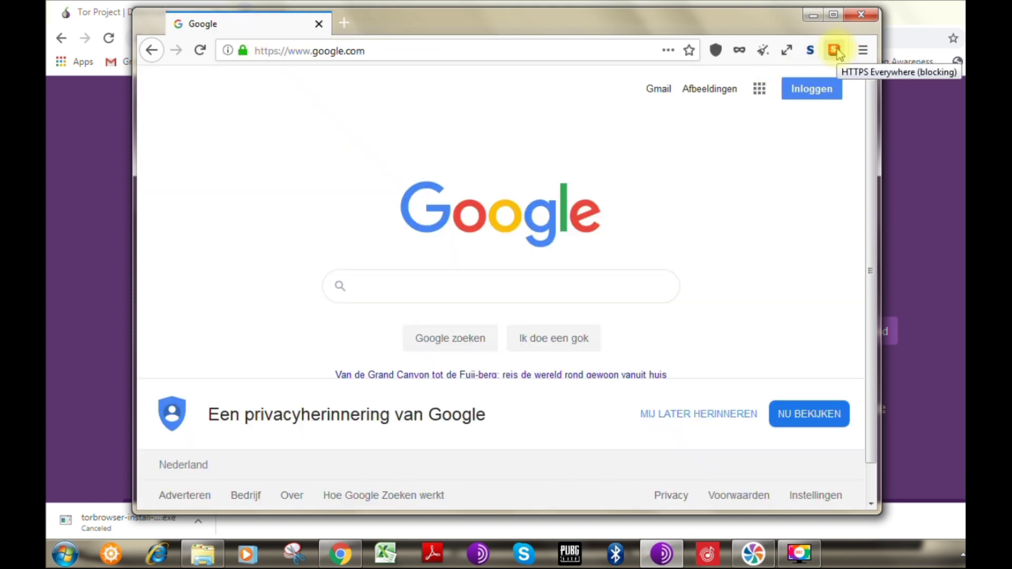
Check that HTTPS Everywhere is on for google.com, then bring up the main menu
left_click(835, 51)
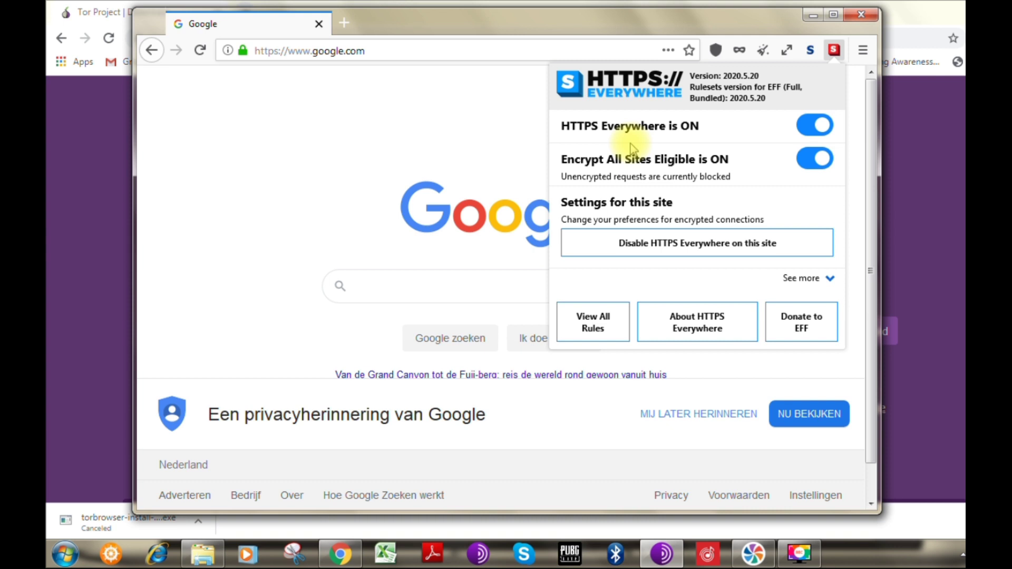
left_click(864, 49)
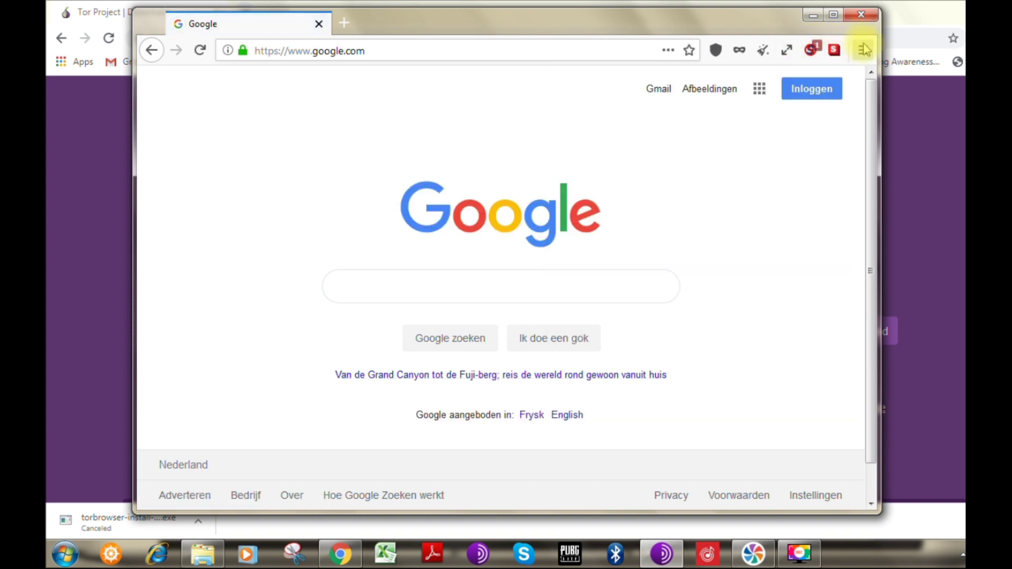
left_click(865, 49)
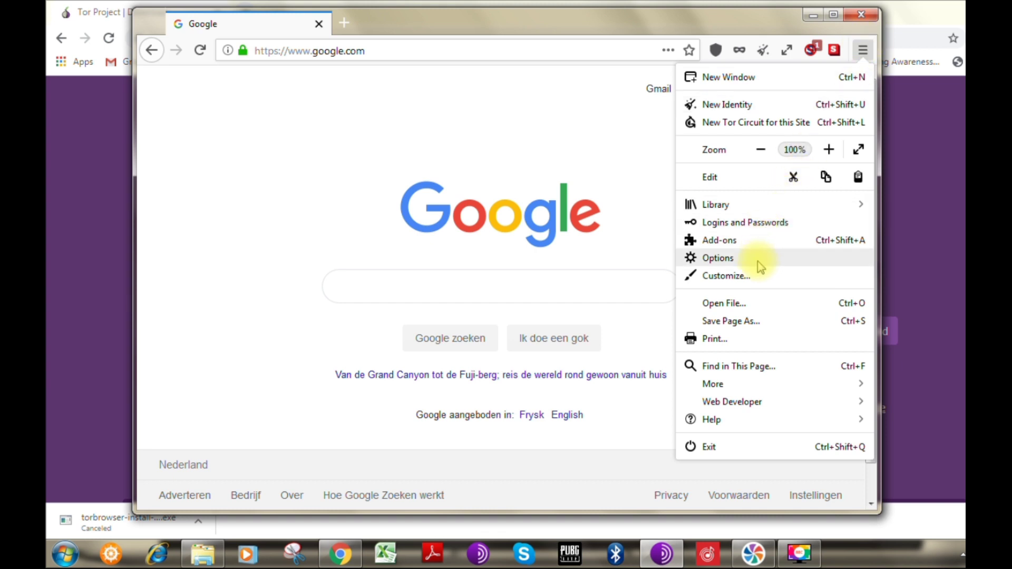
Drag Email Link onto the toolbar in Customize, then close the customization page
left_click(751, 276)
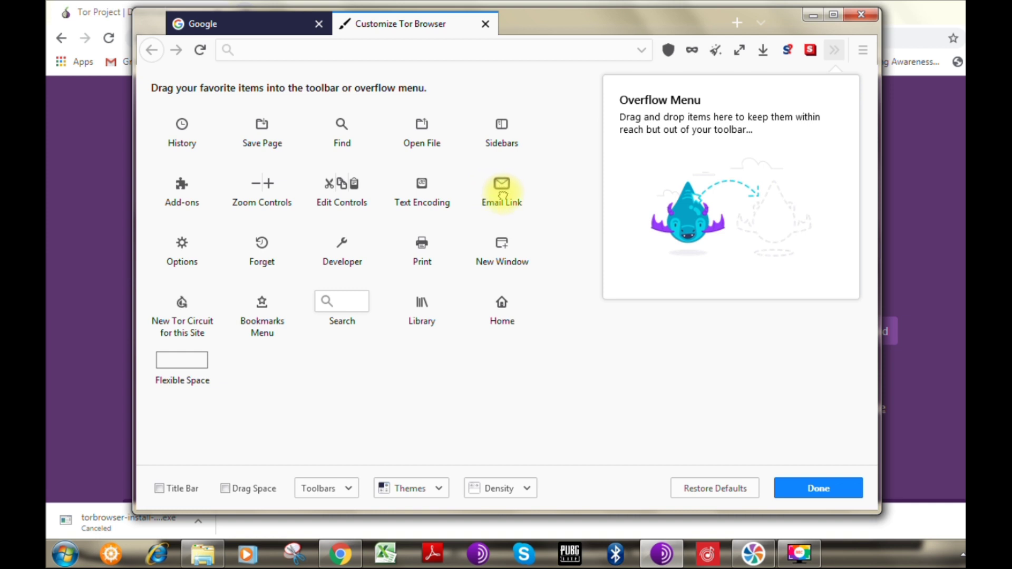
left_click_drag(501, 192, 724, 53)
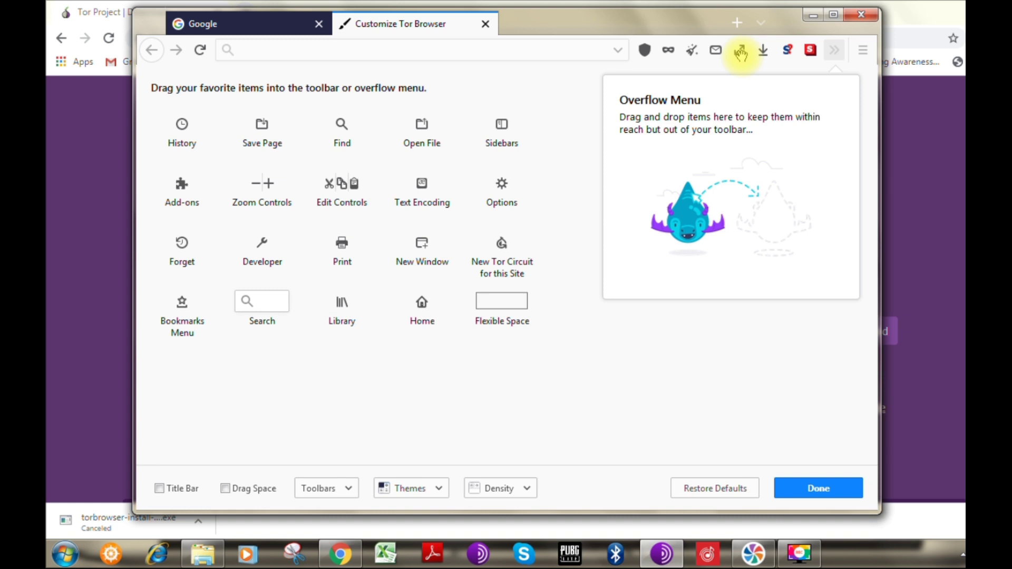
left_click(484, 24)
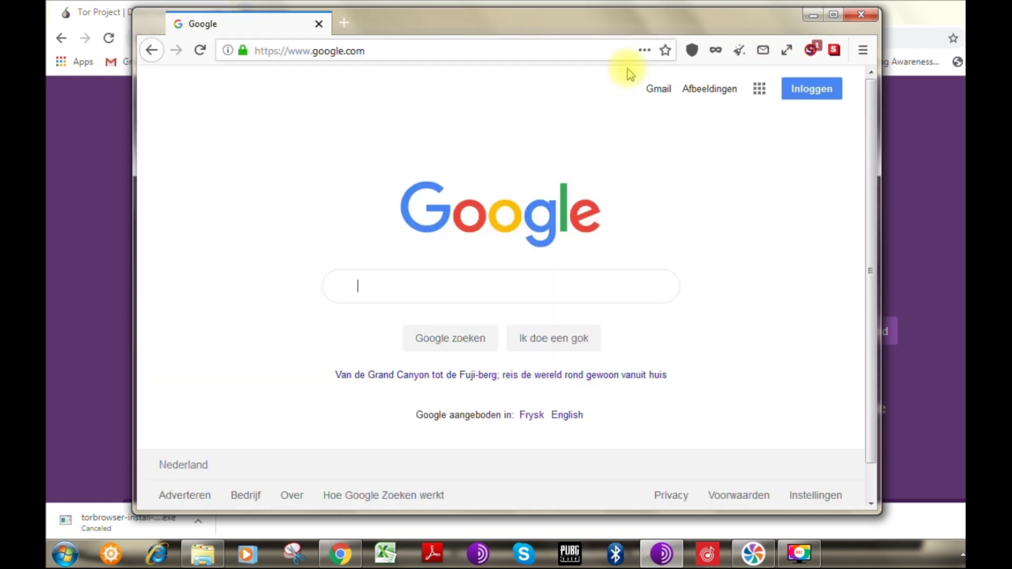
left_click(786, 52)
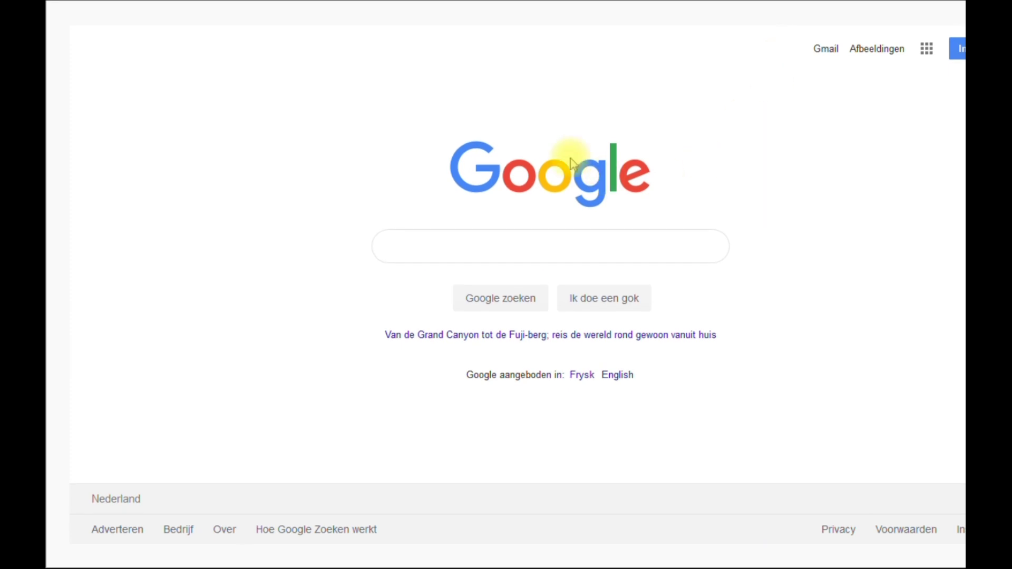
mouse_move(796, 6)
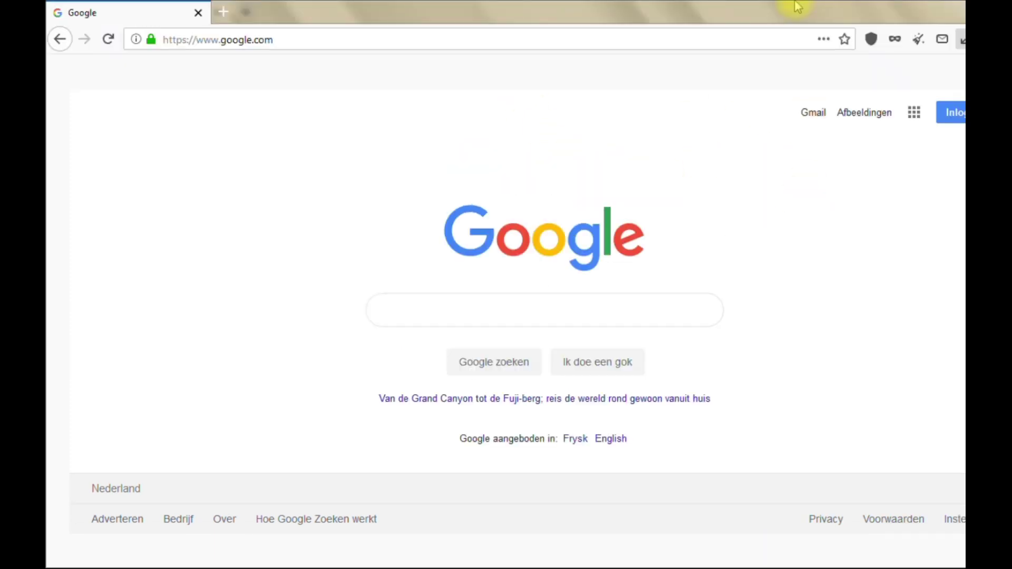
left_click(960, 39)
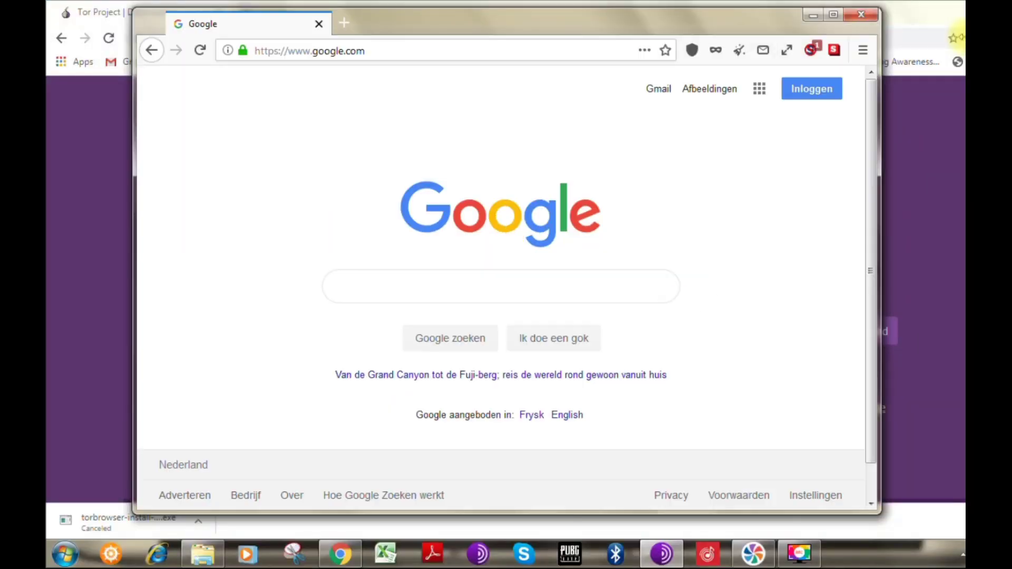